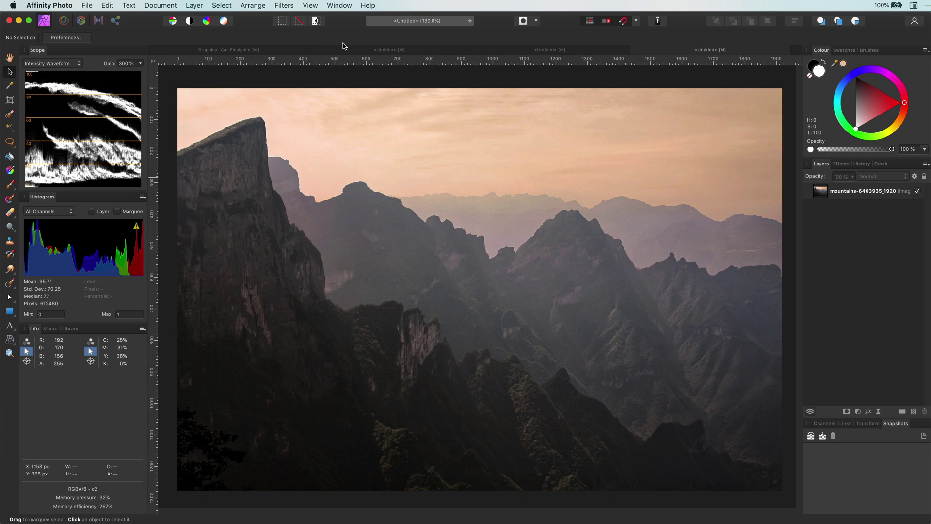
- Add a solid fill layer filled with peach sampled from the orange sky
{"action": "left_click", "coordinate": [193, 5]}
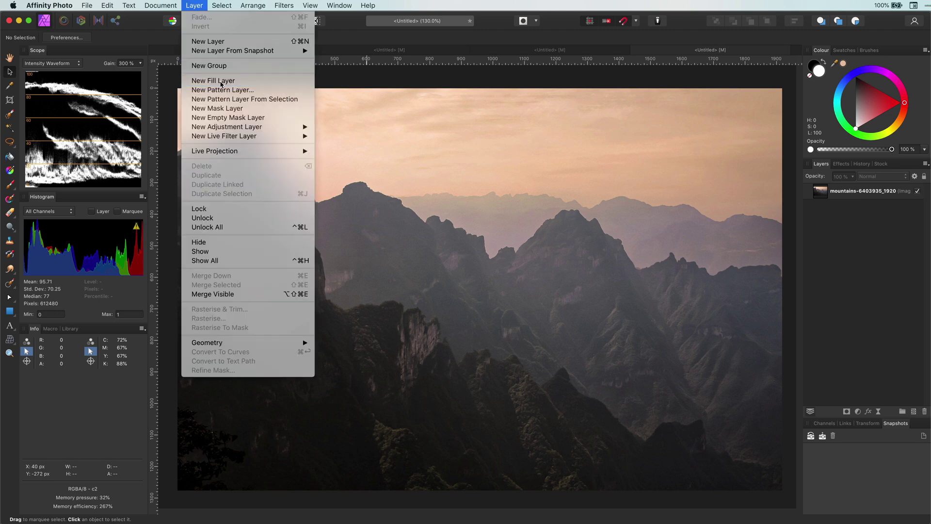
{"action": "left_click", "coordinate": [215, 80]}
{"action": "left_click", "coordinate": [917, 191]}
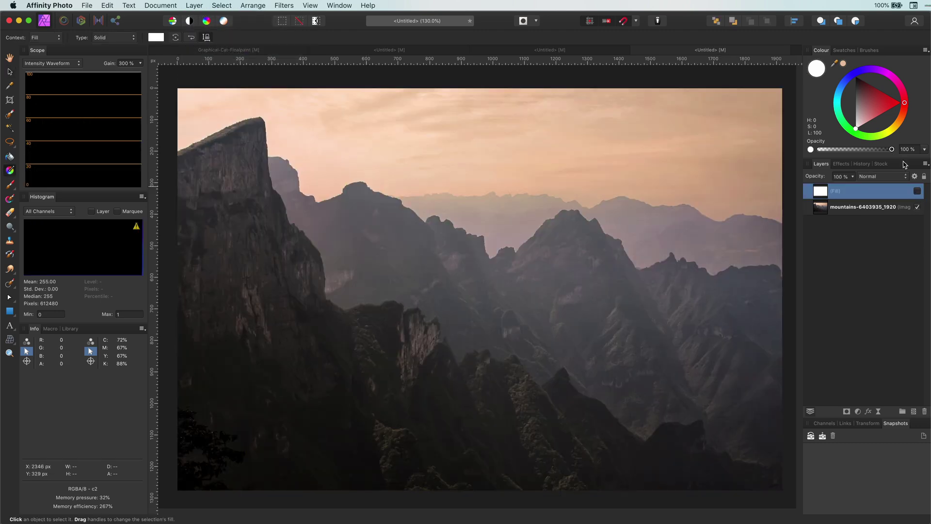
{"action": "left_click_drag", "start_coordinate": [844, 65], "coordinate": [627, 148]}
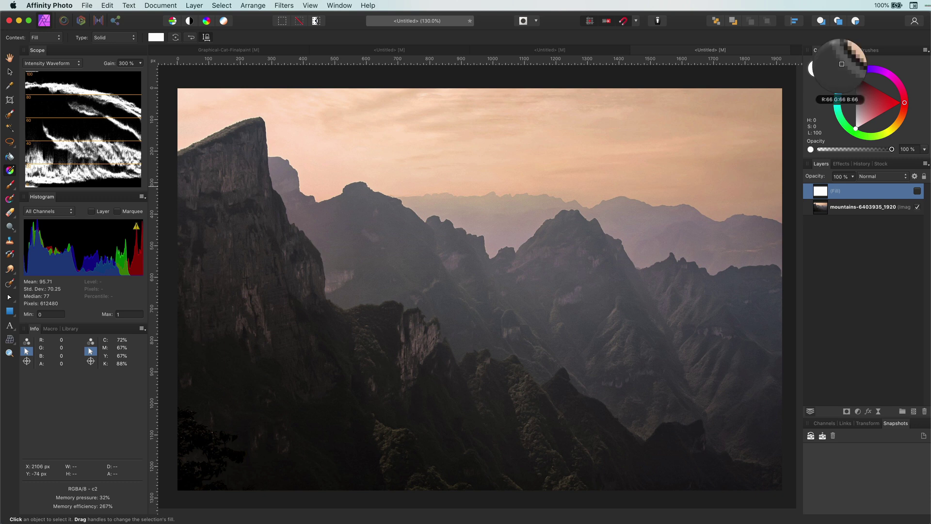
{"action": "left_click", "coordinate": [844, 67]}
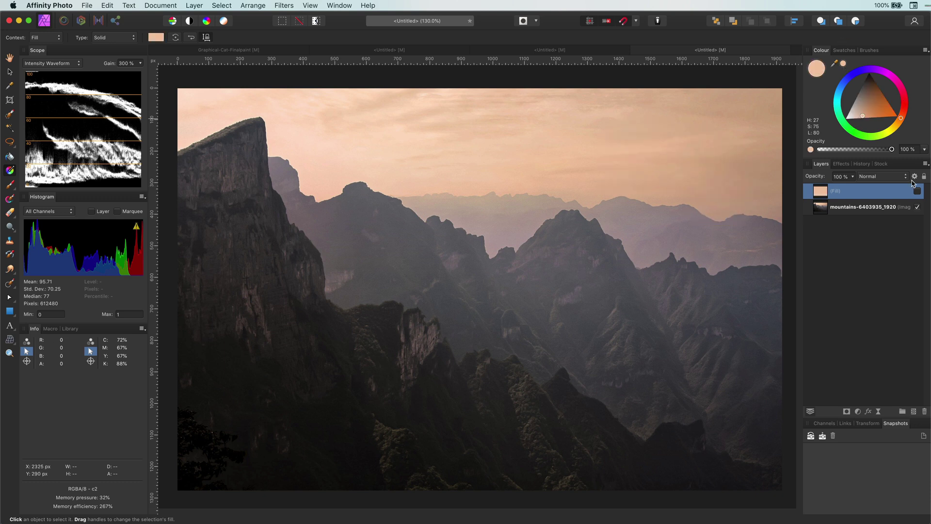
- Show the peach fill, blend it as Divide, and select the mountains photo layer
{"action": "left_click", "coordinate": [917, 190]}
{"action": "left_click", "coordinate": [887, 179]}
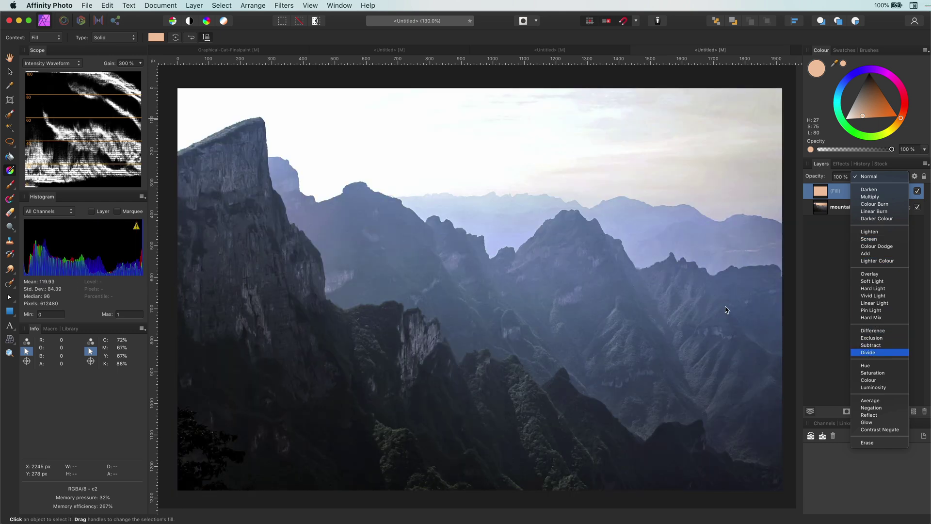
{"action": "left_click", "coordinate": [869, 353]}
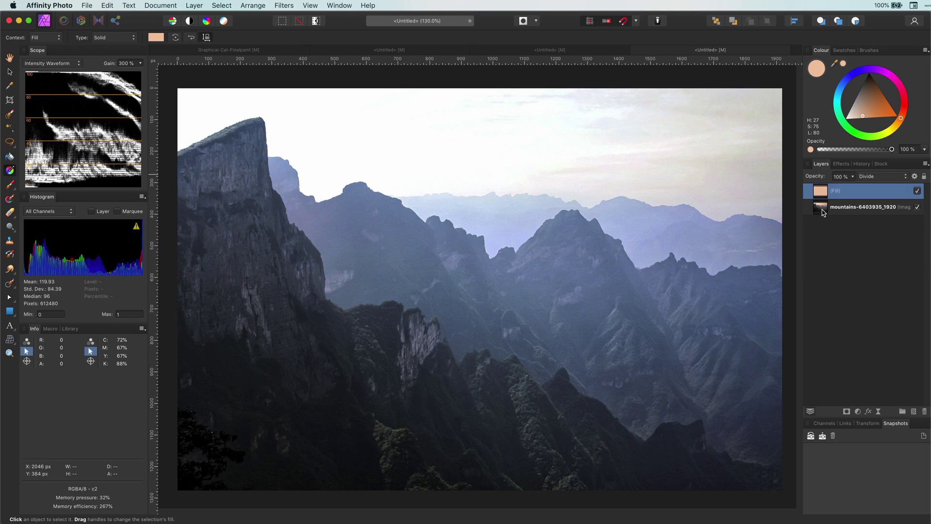
{"action": "left_click", "coordinate": [822, 212]}
- Duplicate the photo twice, nesting the Fill in one copy and that copy in another
{"action": "key", "text": "super+j"}
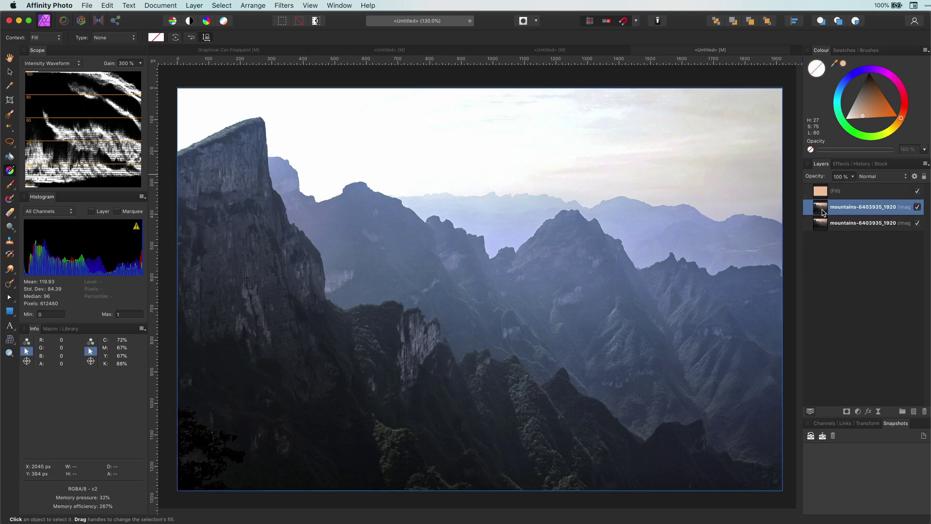
{"action": "left_click_drag", "start_coordinate": [846, 213], "coordinate": [836, 190]}
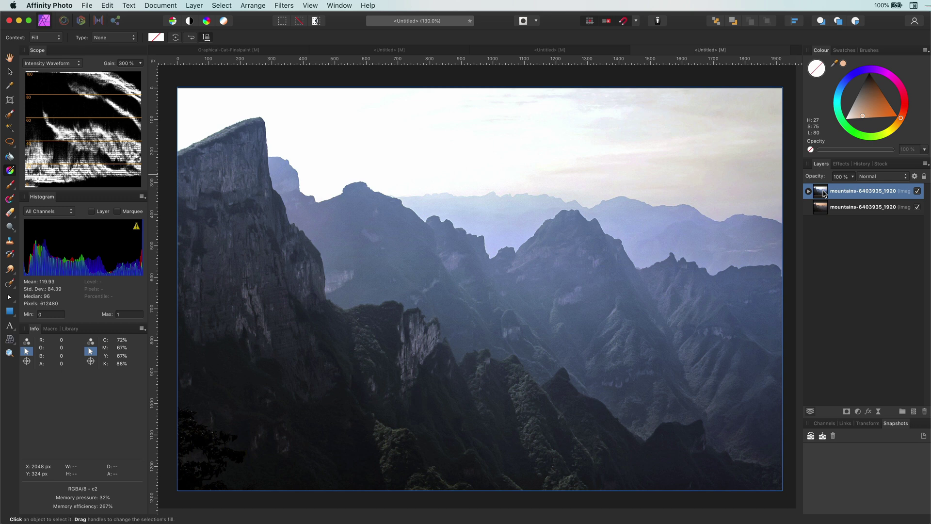
{"action": "key", "text": "super+j"}
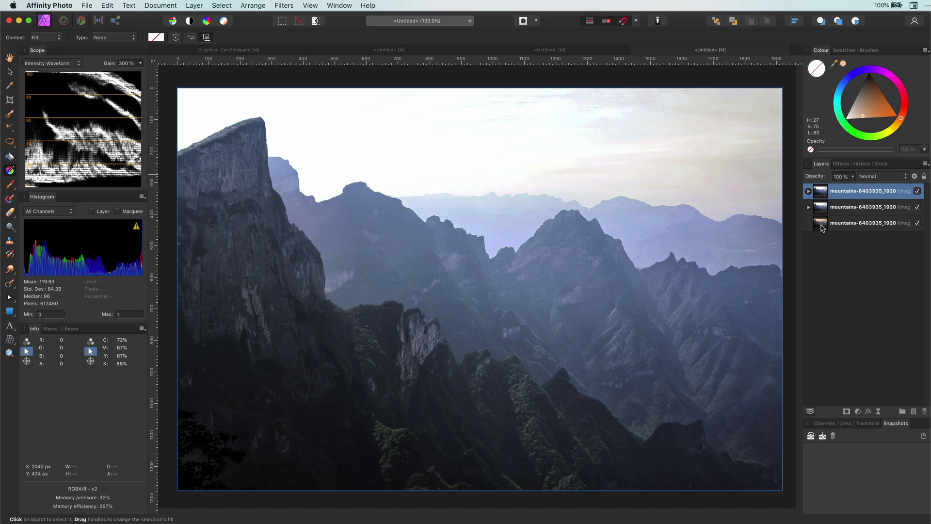
{"action": "left_click_drag", "start_coordinate": [823, 195], "coordinate": [853, 229]}
{"action": "left_click", "coordinate": [917, 208]}
{"action": "left_click", "coordinate": [916, 190]}
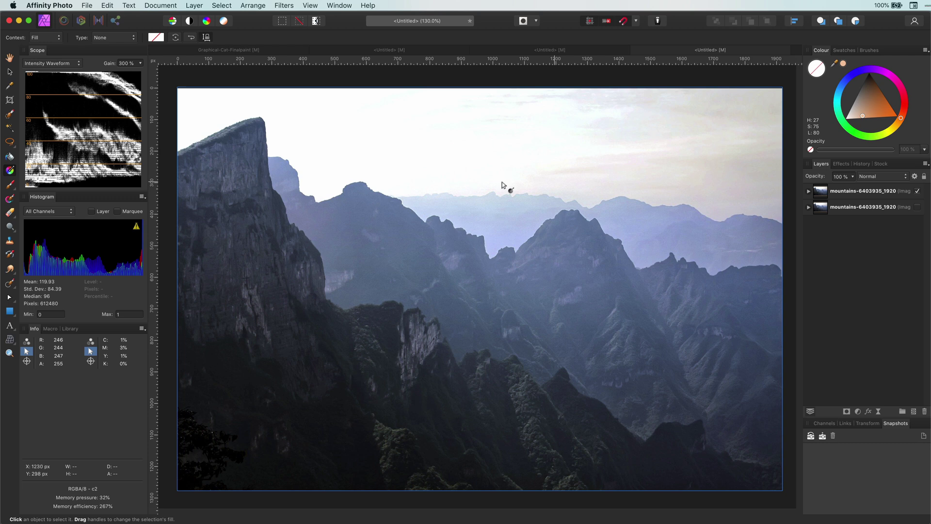
{"action": "left_click", "coordinate": [809, 206]}
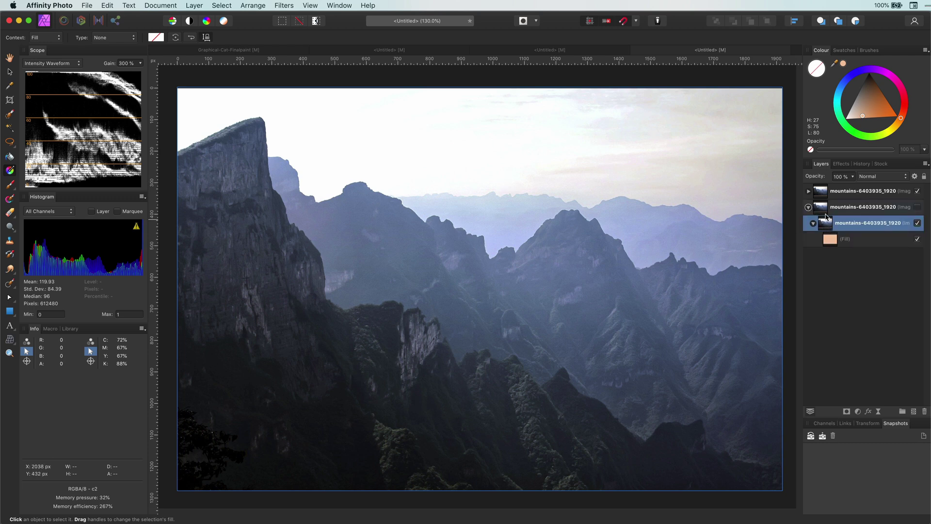
- Blend the nested photo layer as Colour and toggle the corrected layer's visibility to compare
{"action": "left_click", "coordinate": [868, 177]}
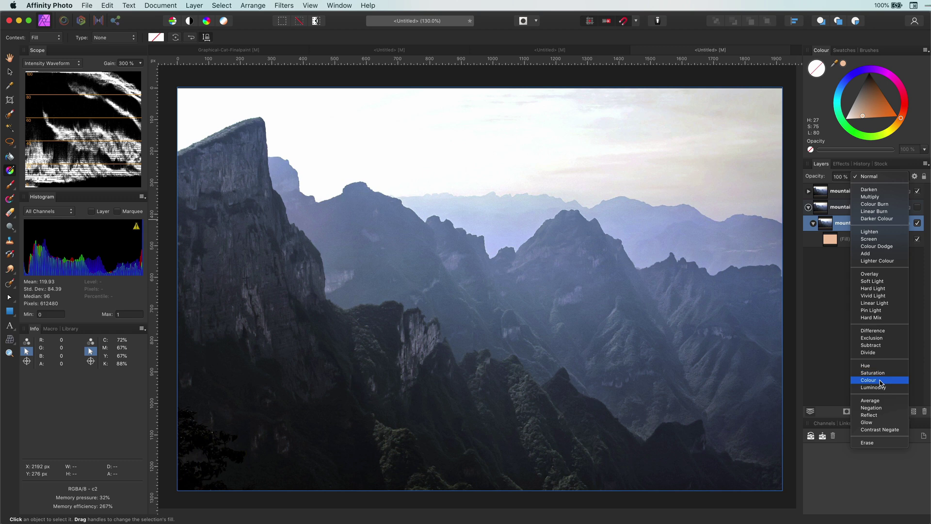
{"action": "left_click", "coordinate": [880, 381]}
{"action": "left_click", "coordinate": [814, 206]}
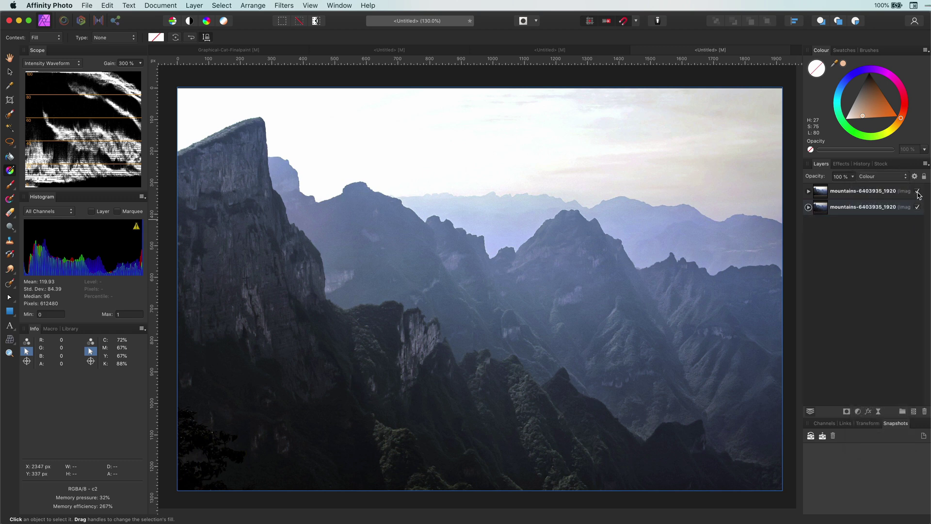
{"action": "left_click", "coordinate": [918, 192]}
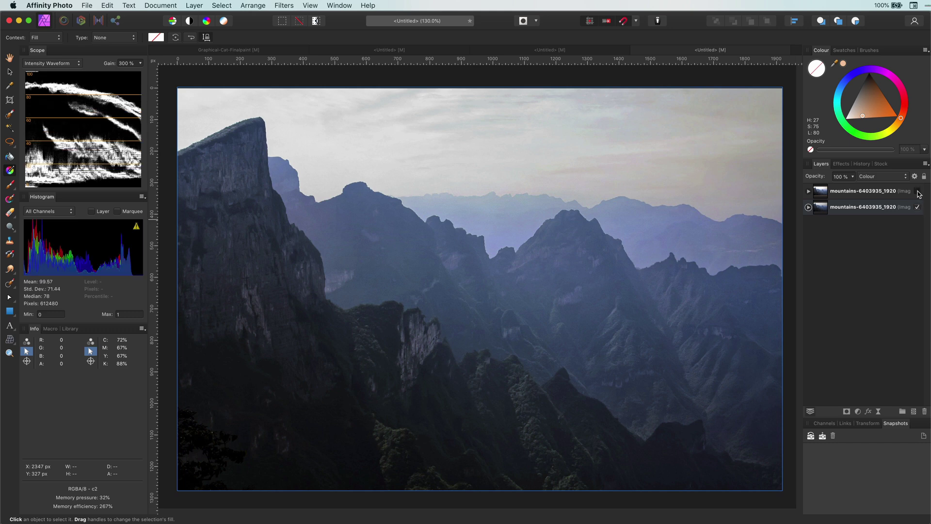
{"action": "left_click", "coordinate": [918, 192]}
{"action": "left_click", "coordinate": [918, 192]}
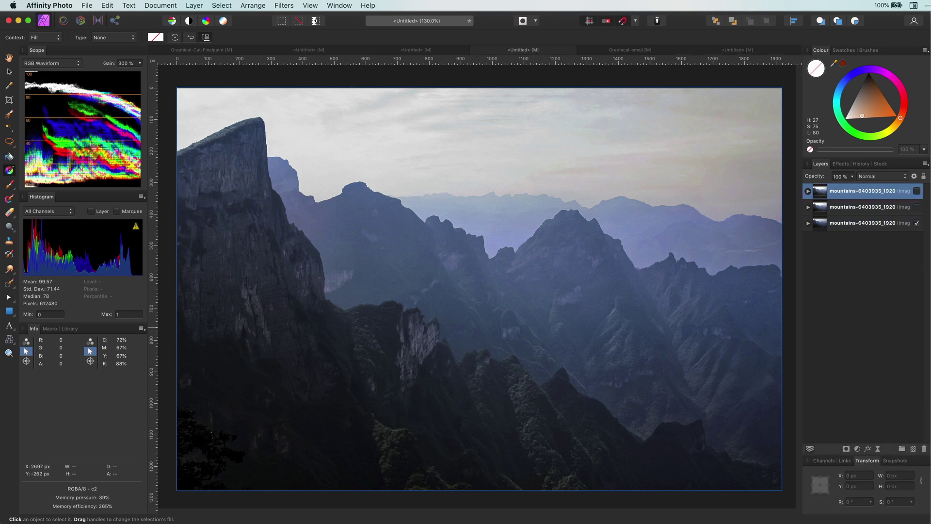
- Delete the Fill nested in the top copy and switch the scope to RGB Parade
{"action": "left_click", "coordinate": [807, 190]}
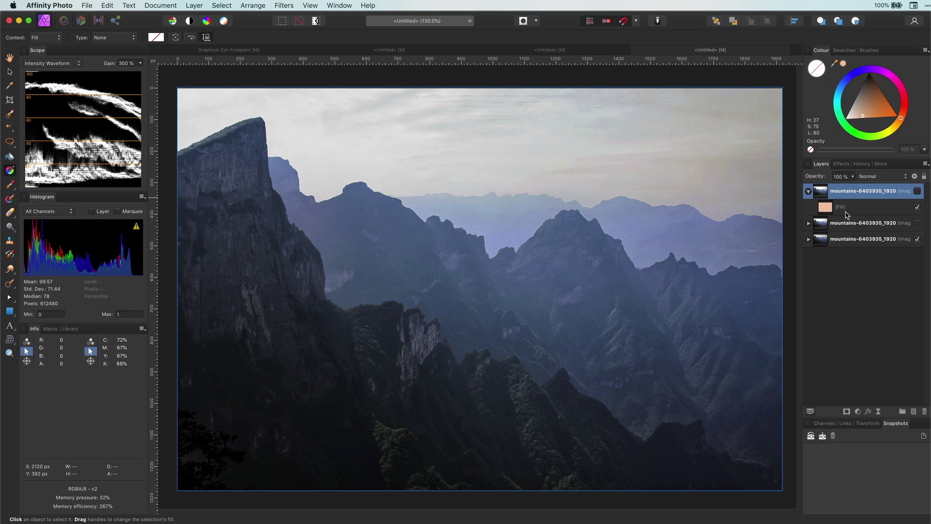
{"action": "key", "text": "Delete"}
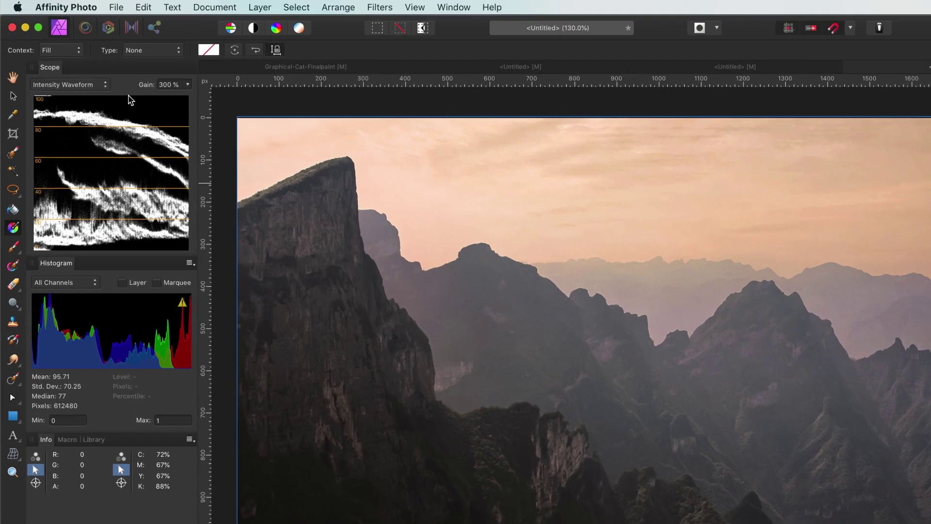
{"action": "left_click", "coordinate": [51, 63]}
{"action": "left_click", "coordinate": [106, 142]}
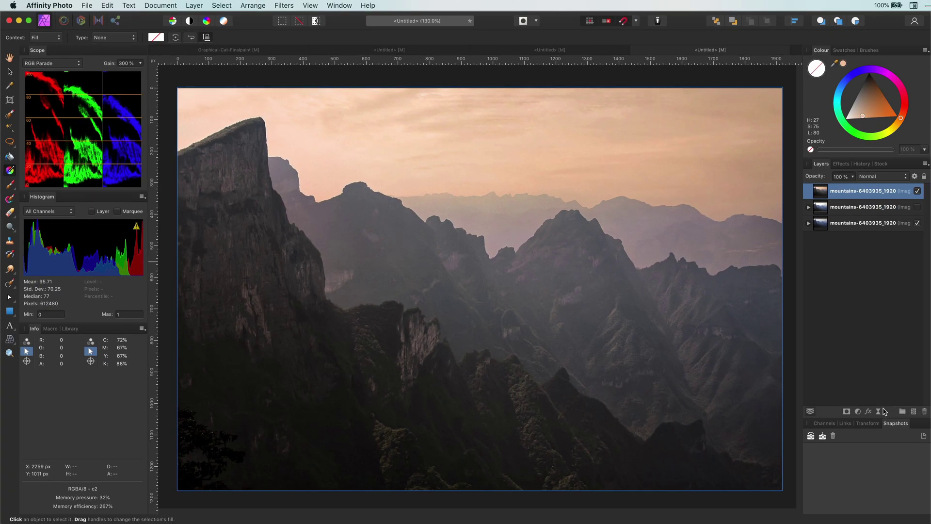
- Add a Curves adjustment nested inside the top mountains layer
{"action": "left_click", "coordinate": [859, 411]}
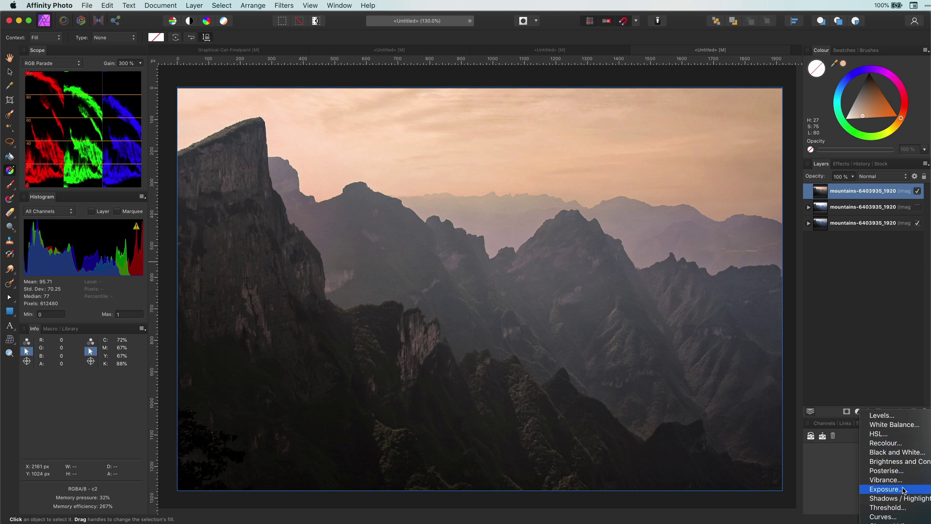
{"action": "left_click", "coordinate": [881, 516]}
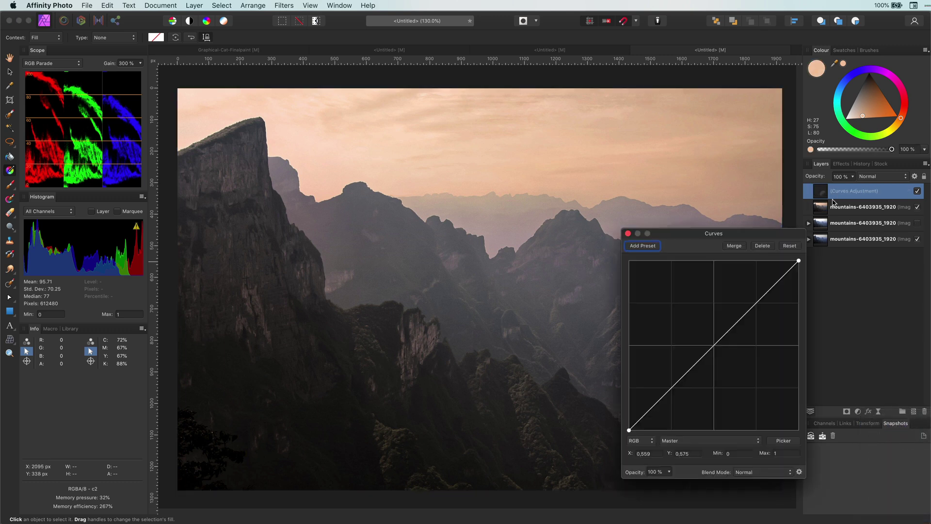
{"action": "left_click_drag", "start_coordinate": [821, 192], "coordinate": [854, 211]}
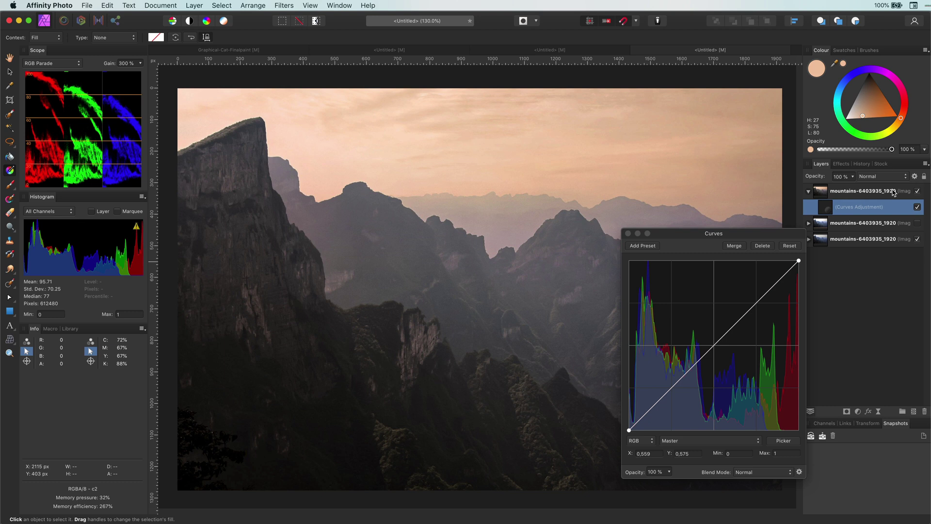
- Raise the Blue and Green curve highlights and lower the Red highlights
{"action": "left_click", "coordinate": [714, 442]}
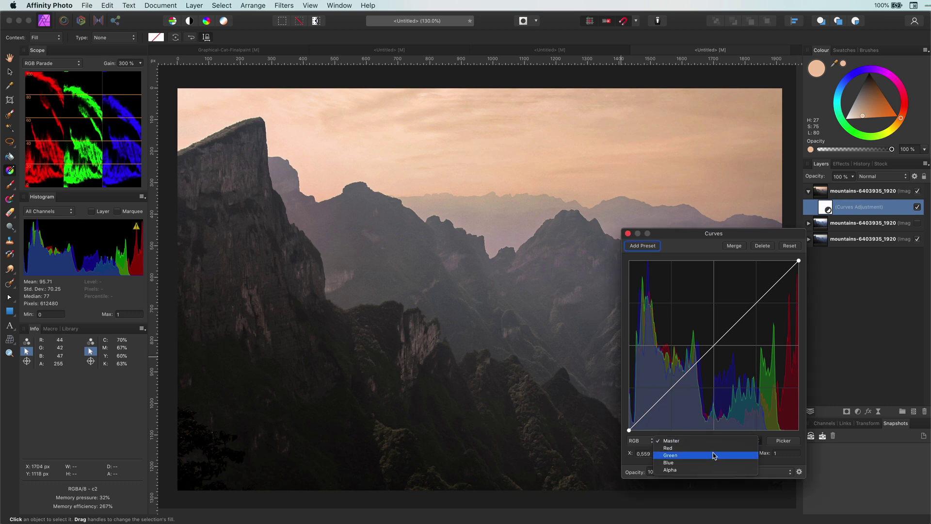
{"action": "left_click", "coordinate": [714, 463]}
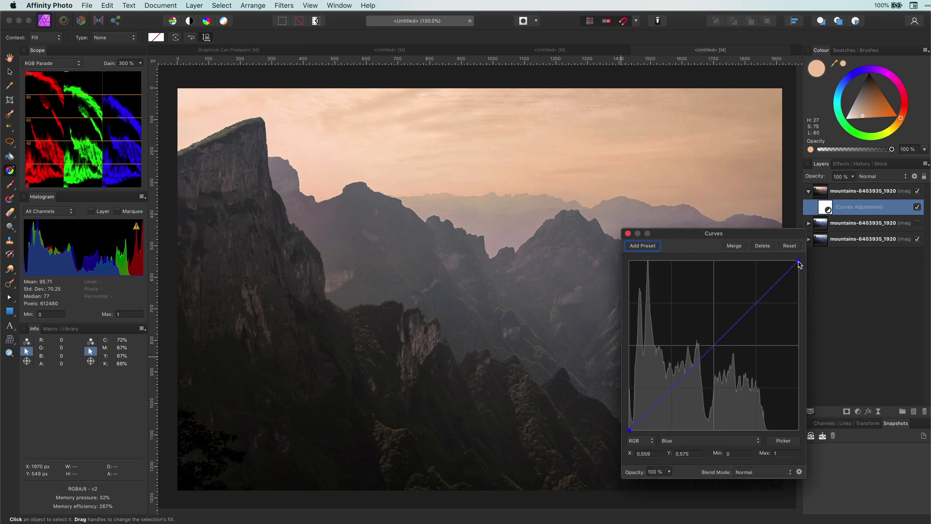
{"action": "left_click_drag", "start_coordinate": [799, 265], "coordinate": [776, 264]}
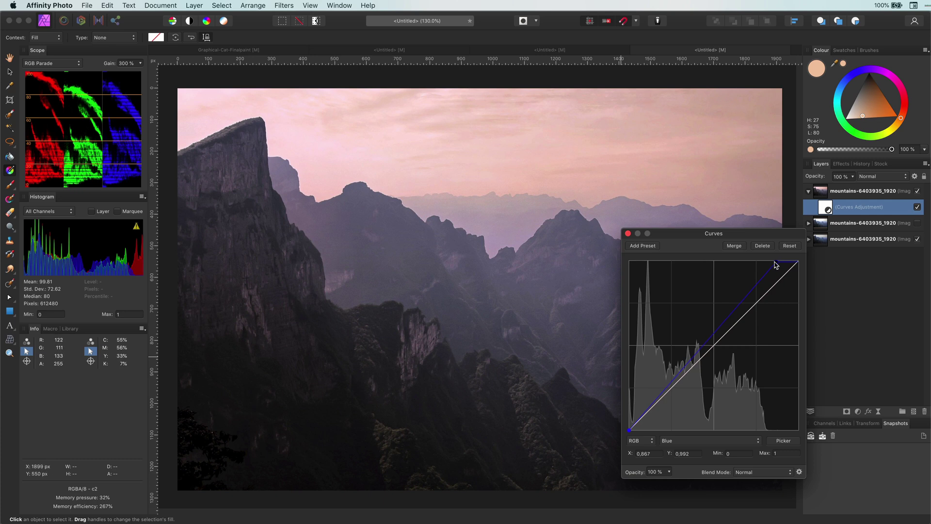
{"action": "left_click_drag", "start_coordinate": [777, 264], "coordinate": [783, 266]}
{"action": "left_click", "coordinate": [711, 441]}
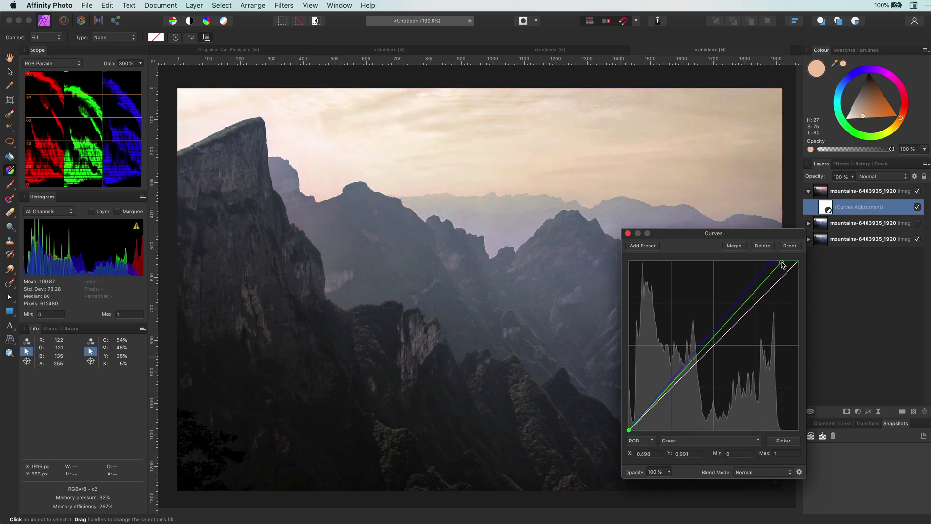
{"action": "left_click", "coordinate": [736, 440]}
{"action": "left_click", "coordinate": [709, 429]}
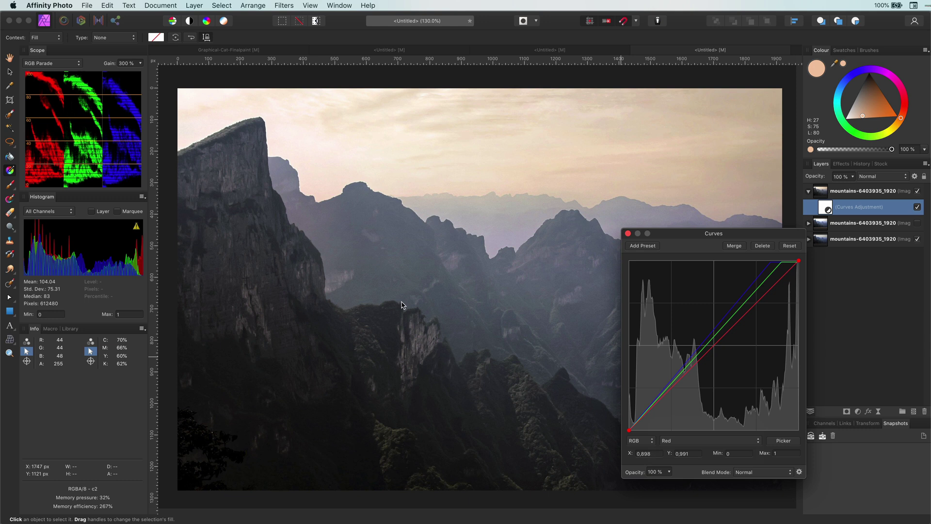
{"action": "left_click_drag", "start_coordinate": [797, 263], "coordinate": [800, 271]}
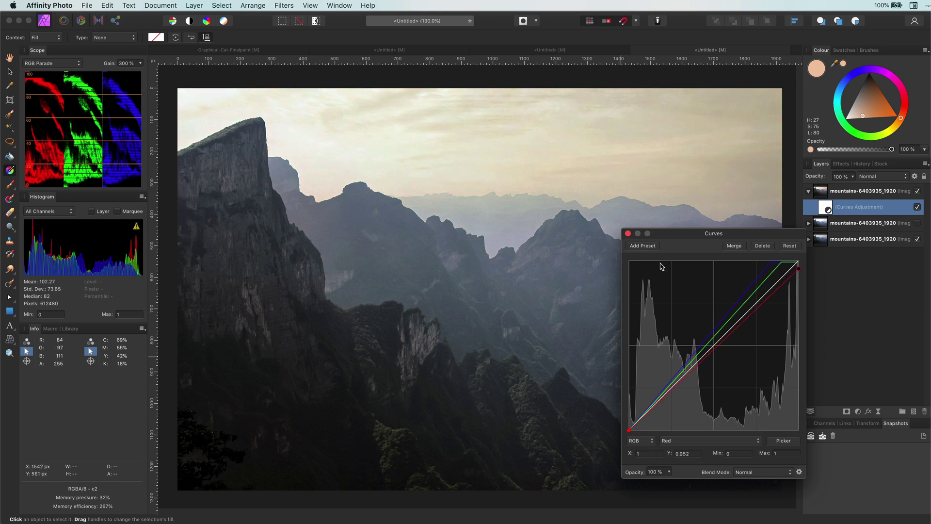
{"action": "left_click", "coordinate": [629, 234]}
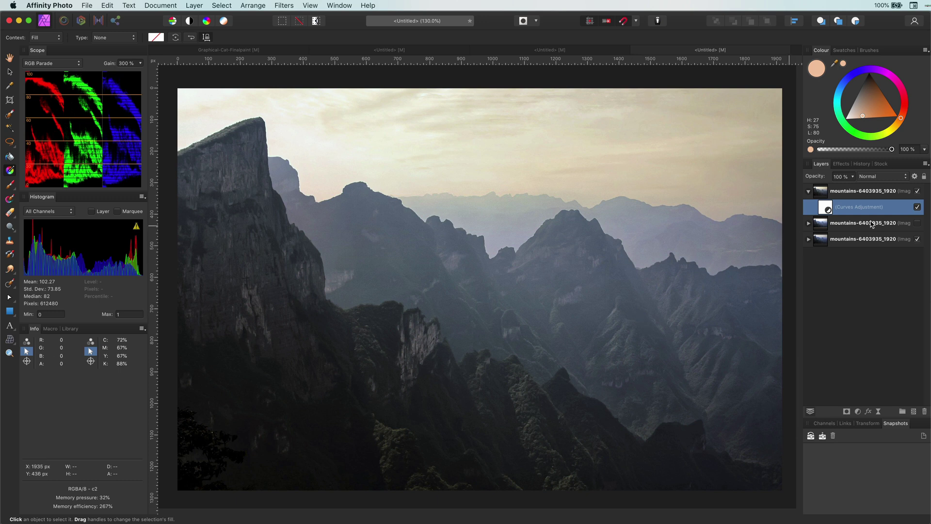
{"action": "left_click", "coordinate": [810, 192]}
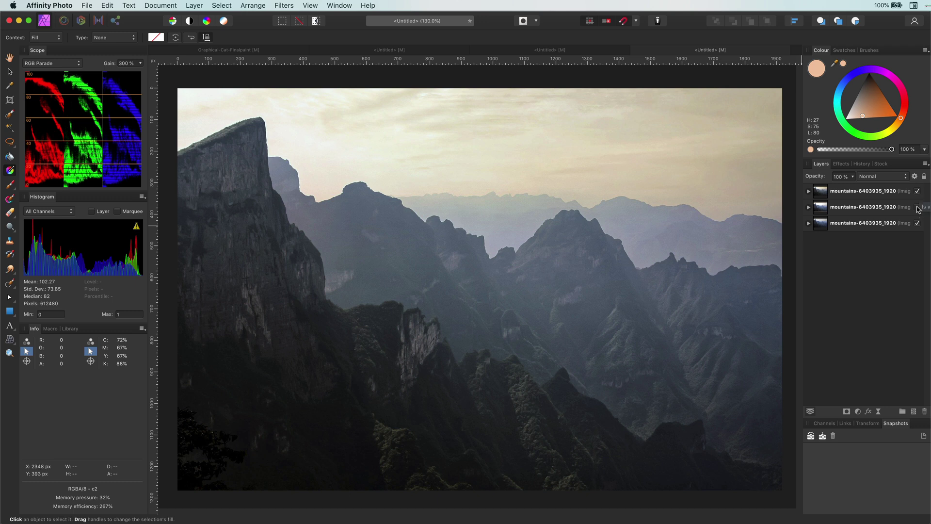
{"action": "left_click", "coordinate": [917, 207]}
{"action": "left_click", "coordinate": [917, 191]}
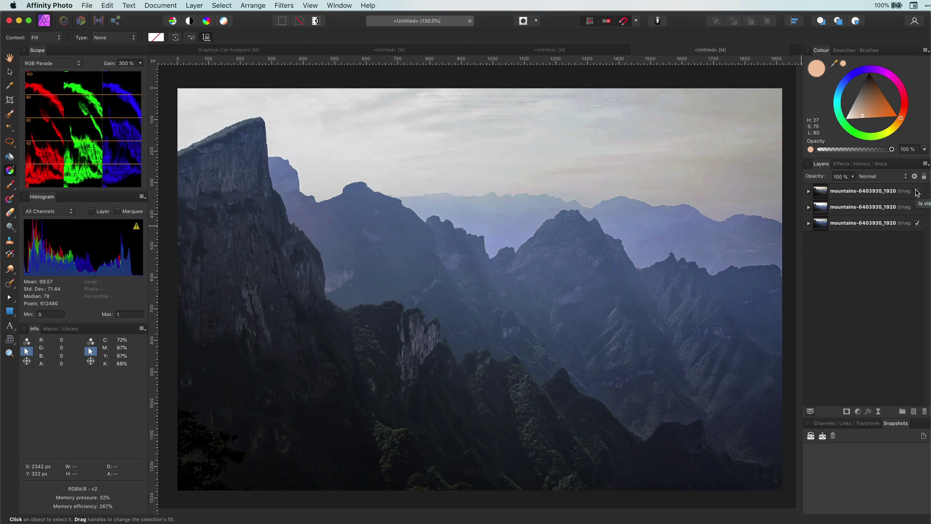
{"action": "left_click", "coordinate": [917, 191]}
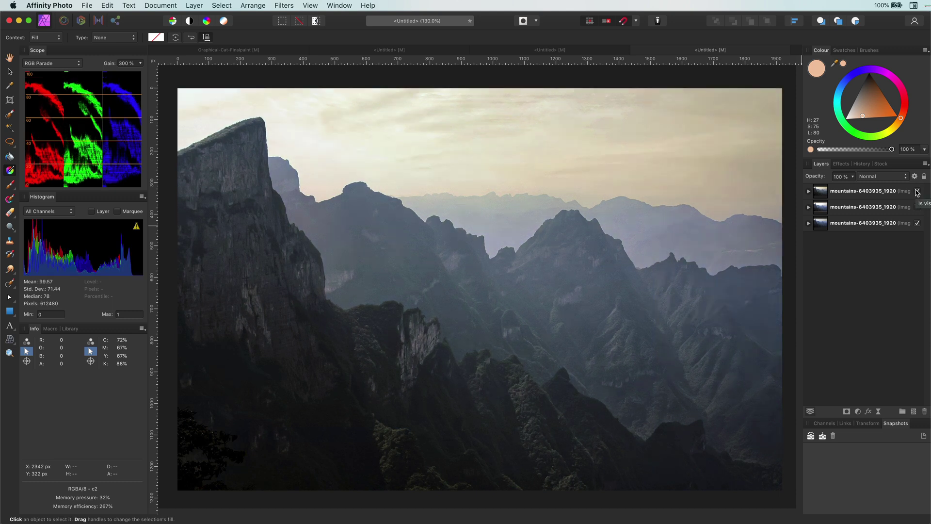